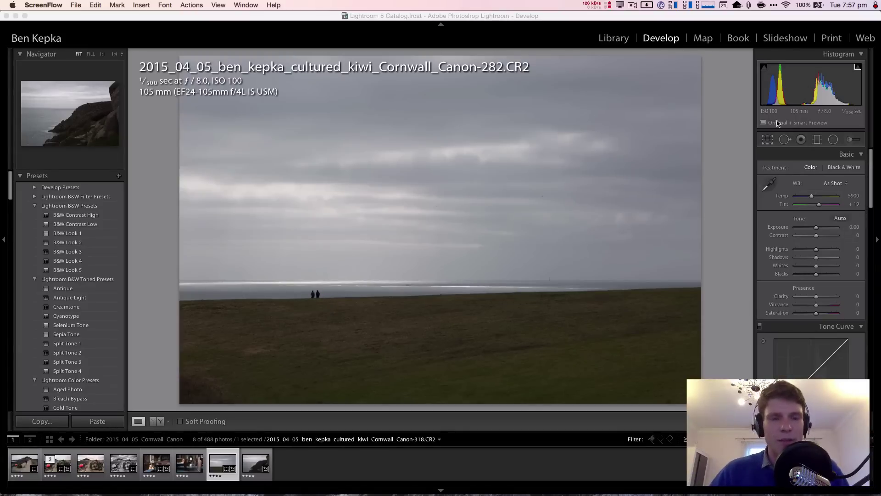
- In Lens Corrections, enable Profile Corrections and Remove Chromatic Aberration
scroll(847, 195, down, 2)
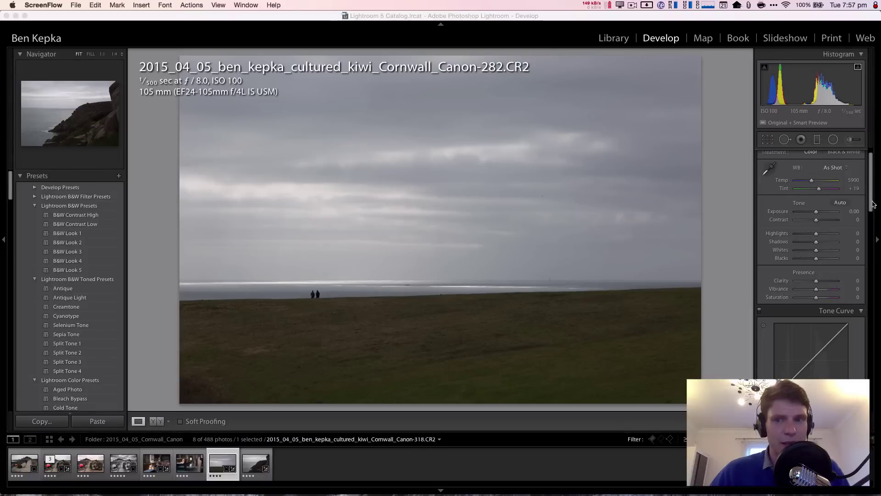
drag(873, 205, 868, 346)
click(764, 294)
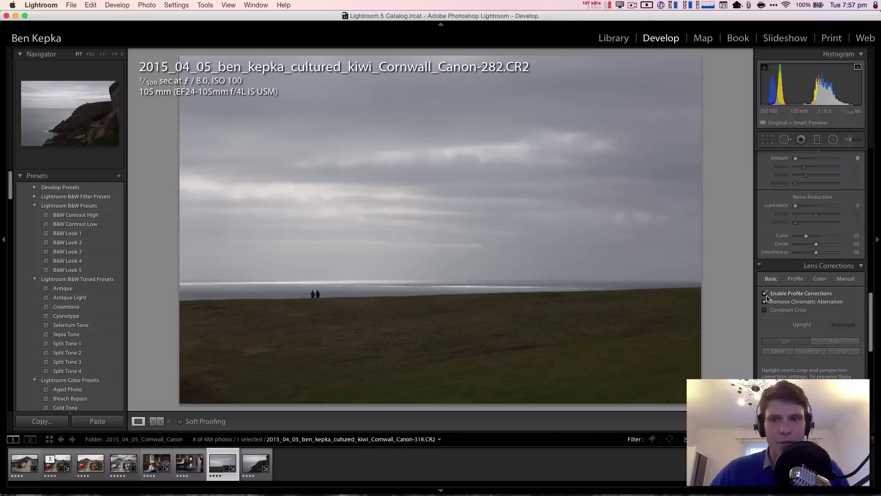
click(765, 302)
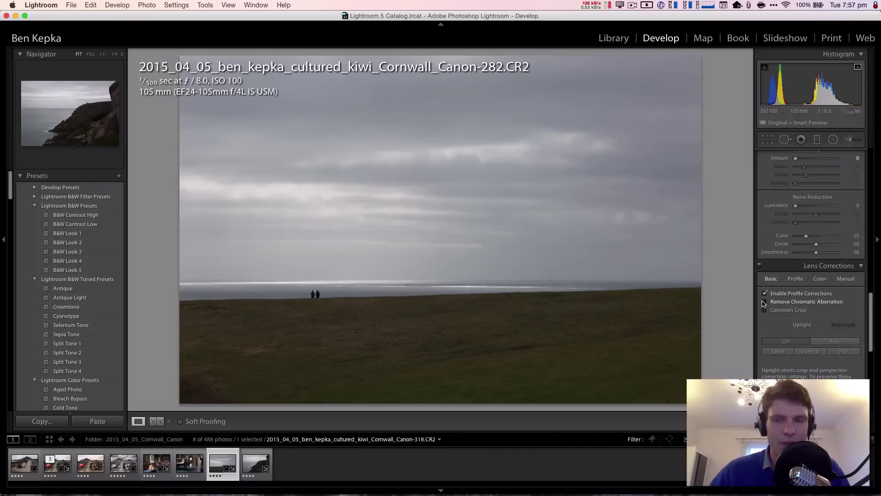
click(764, 302)
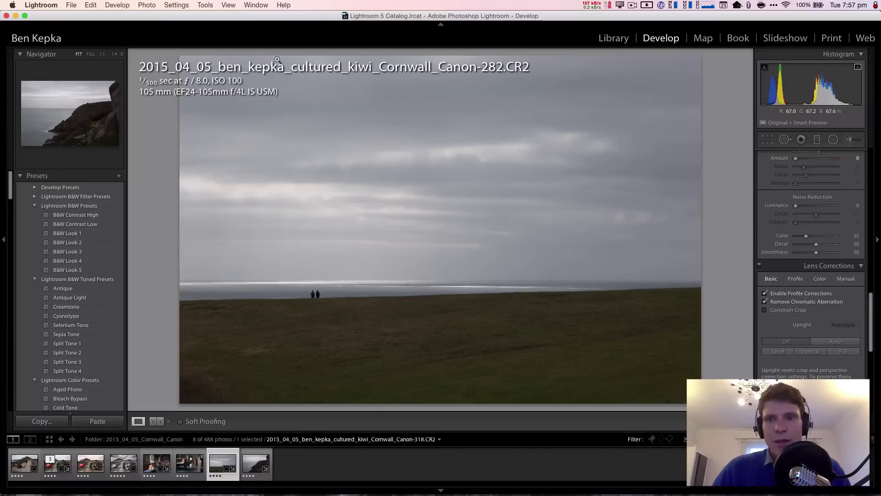
- Send the Cornwall seascape to Adobe Photoshop CC 2014 via Edit In
scroll(798, 267, up, 10)
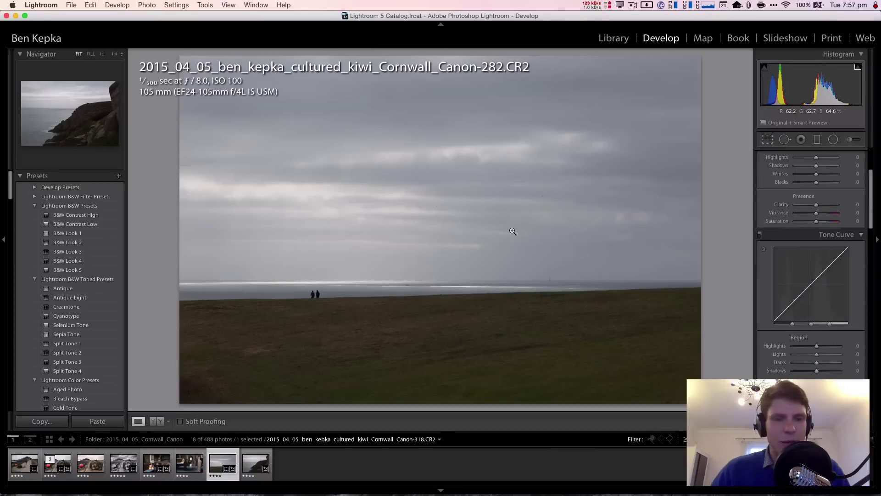
right_click(218, 464)
mouse_move(248, 301)
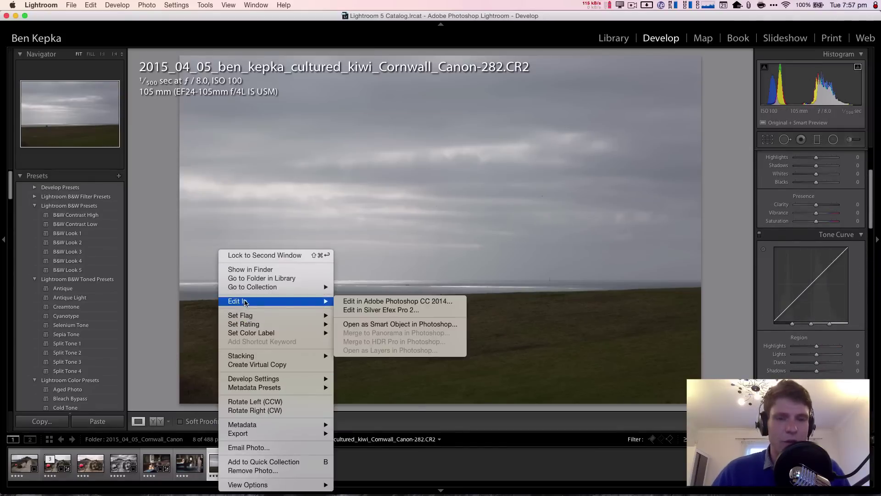
click(345, 301)
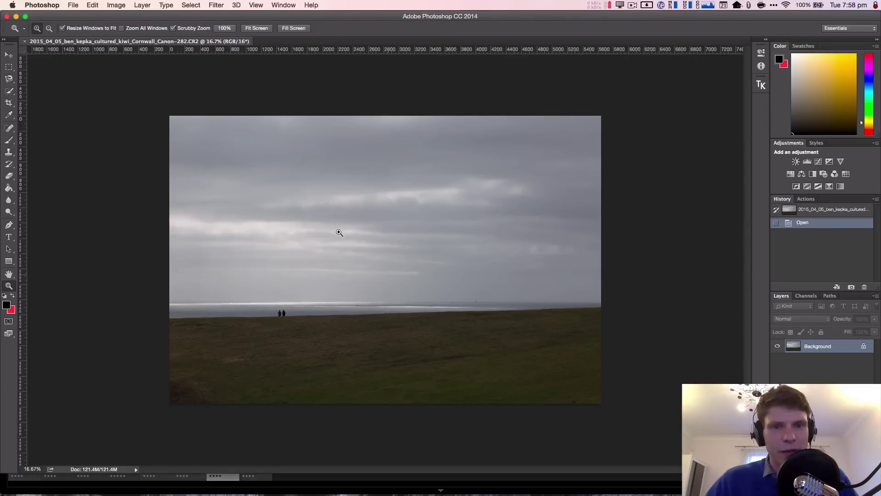
- Add a Levels adjustment layer, moving the white point left and the black point slightly right
drag(167, 109, 364, 223)
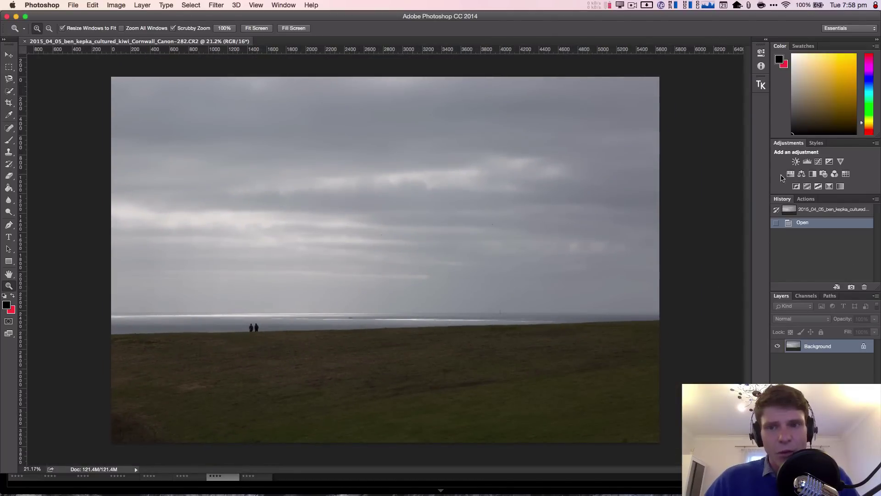
click(808, 162)
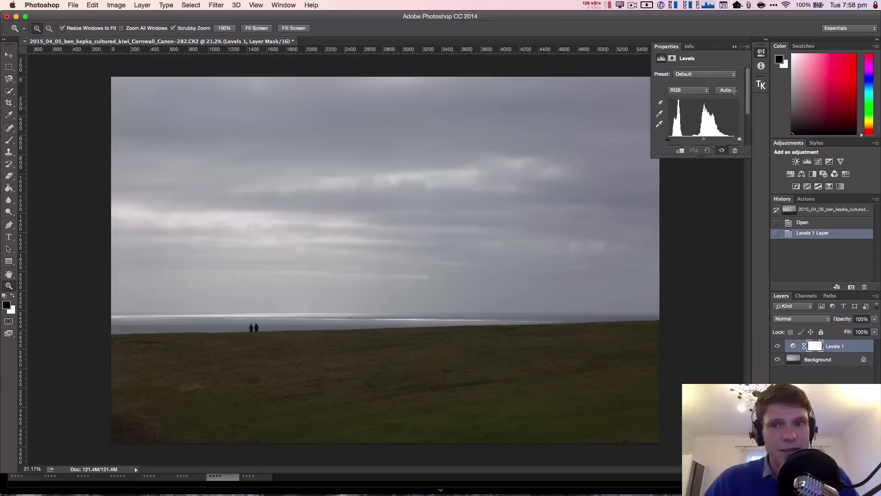
drag(739, 142, 730, 141)
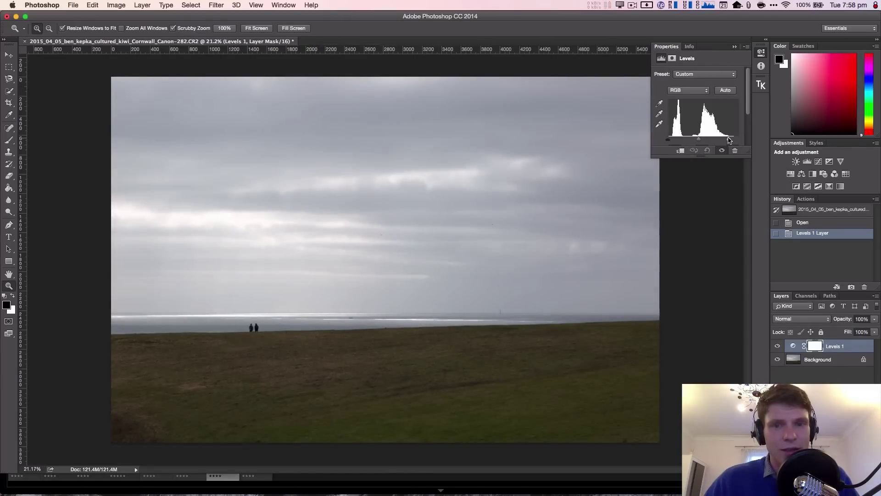
drag(727, 140, 730, 139)
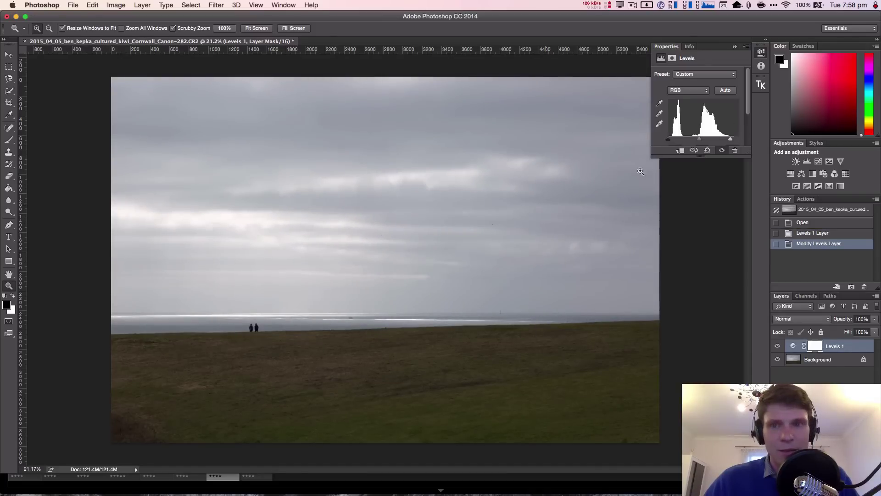
drag(670, 141, 671, 141)
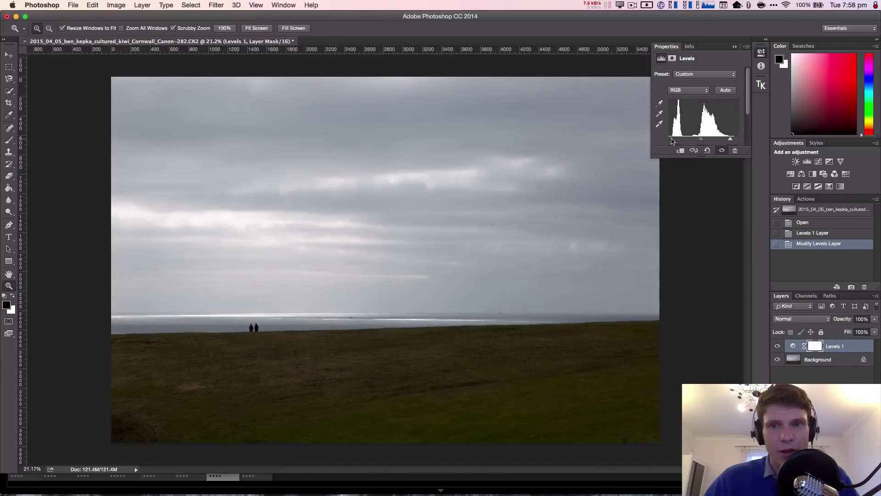
- Compare the Levels auto-correction algorithms and keep Enhance Monochromatic Contrast
alt+click(723, 92)
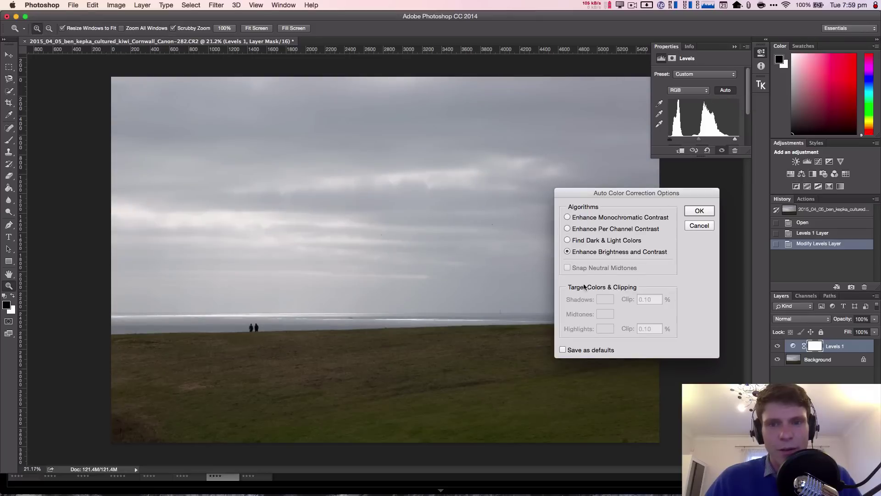
click(629, 206)
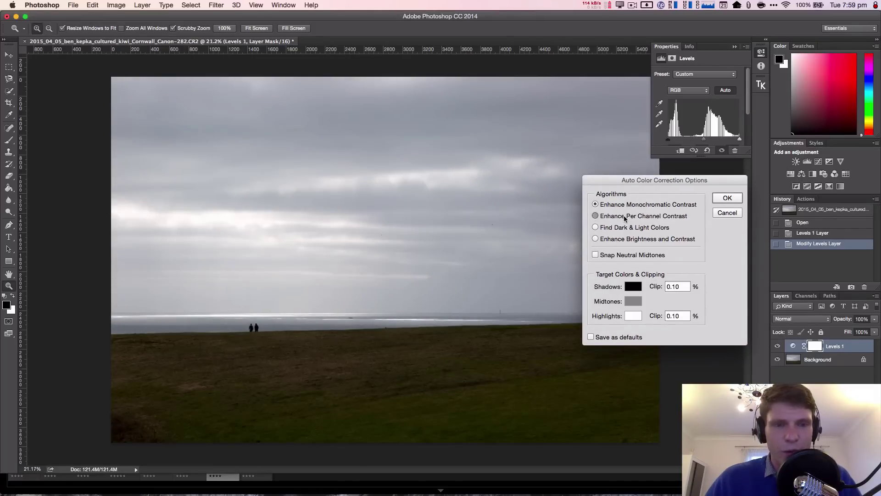
click(625, 218)
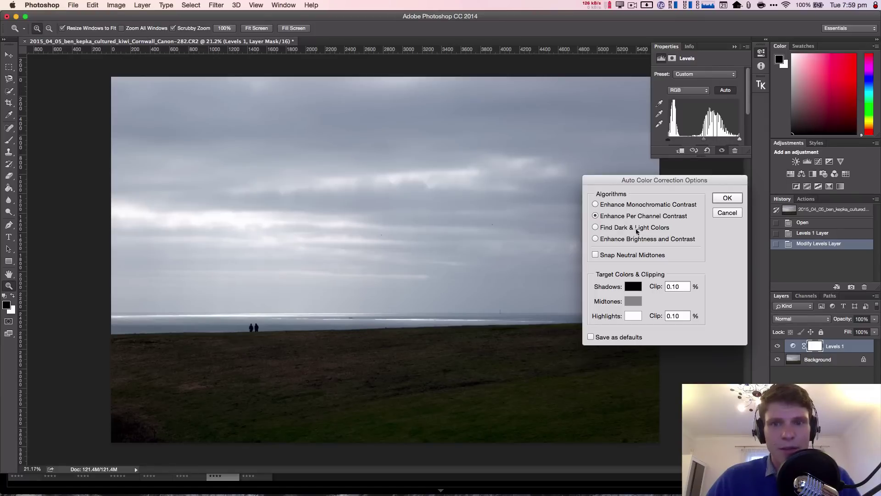
click(614, 227)
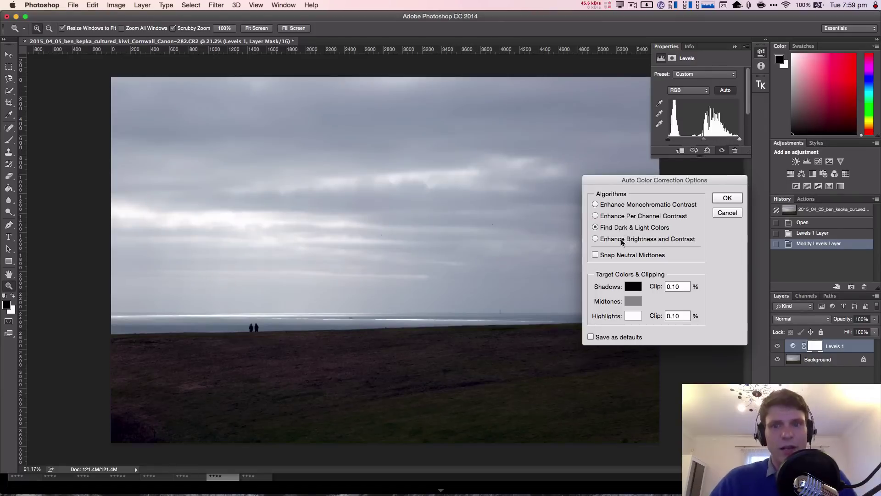
click(620, 240)
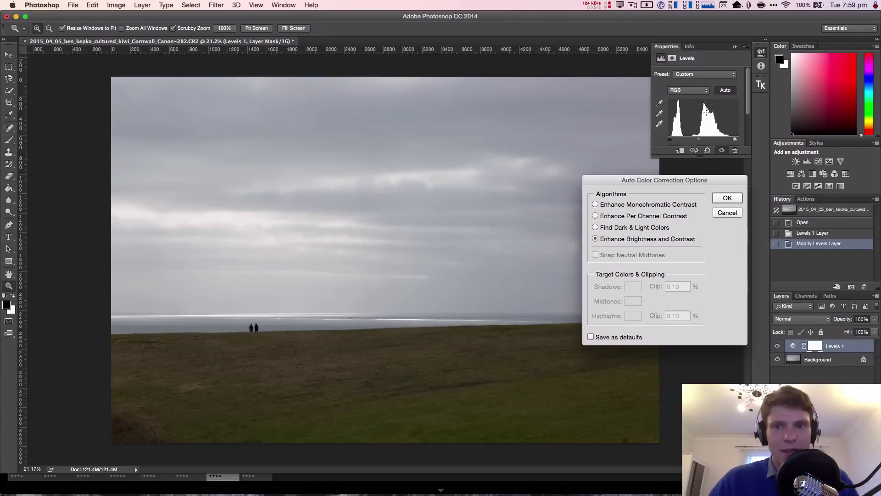
click(630, 209)
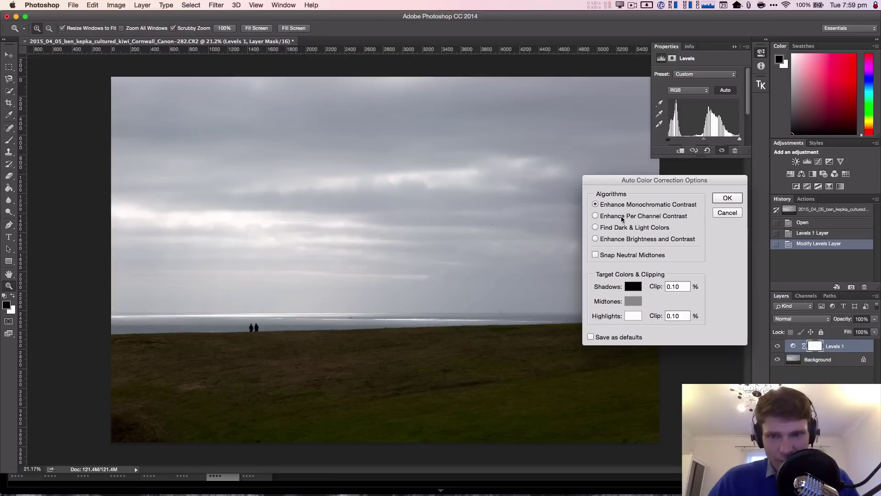
click(622, 218)
click(621, 228)
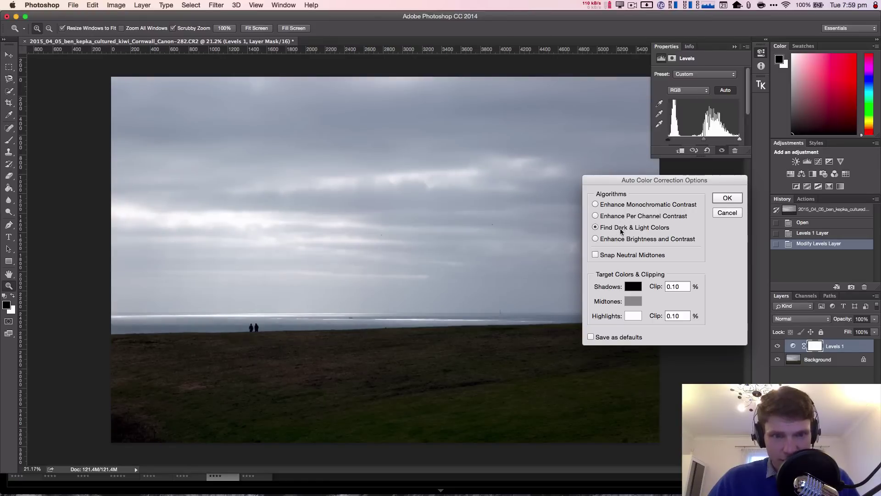
click(624, 207)
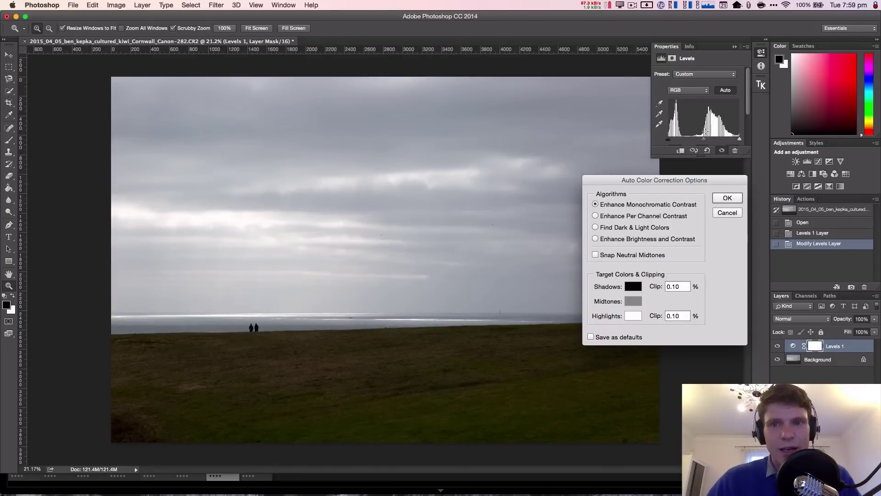
click(727, 197)
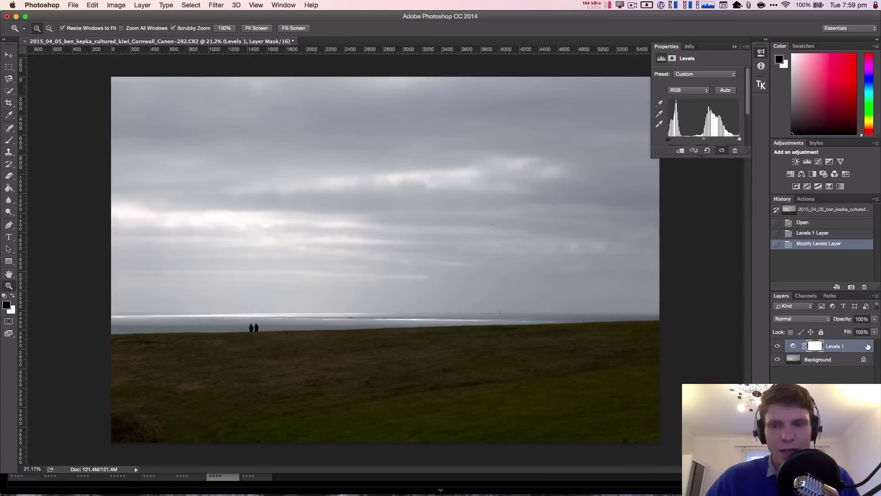
- Collapse the Levels properties and toggle Levels 1 to compare before and after
click(736, 49)
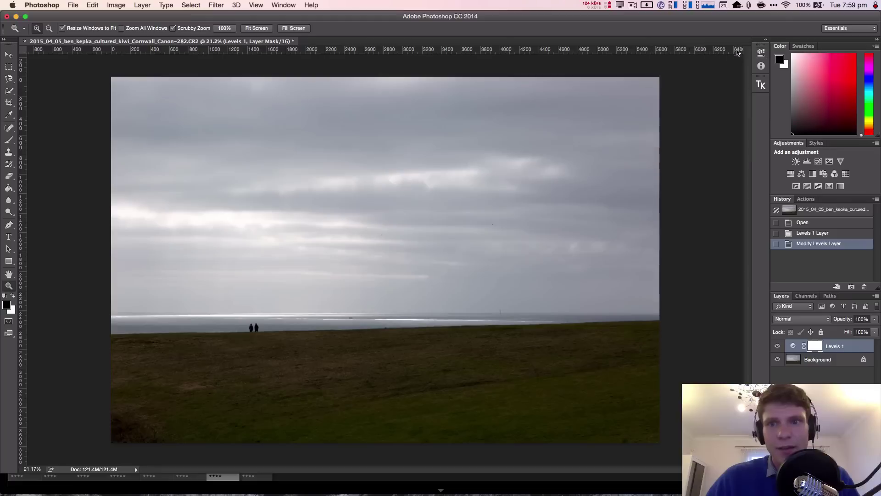
click(777, 347)
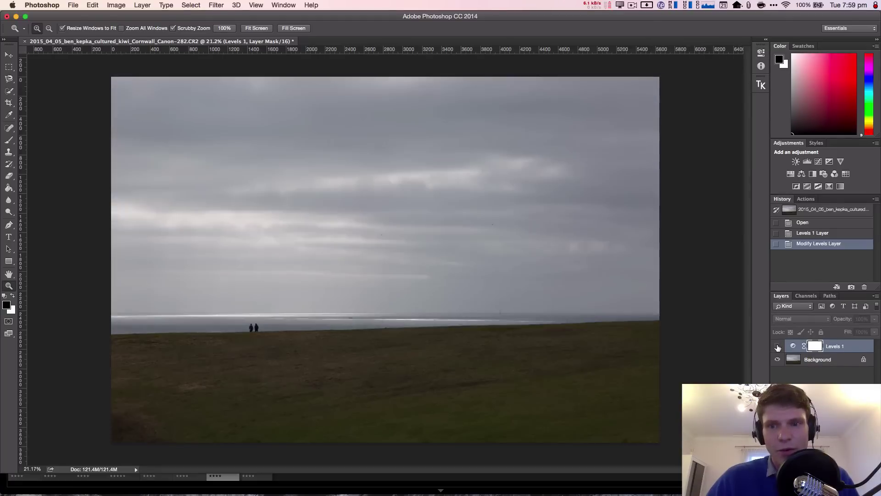
click(778, 347)
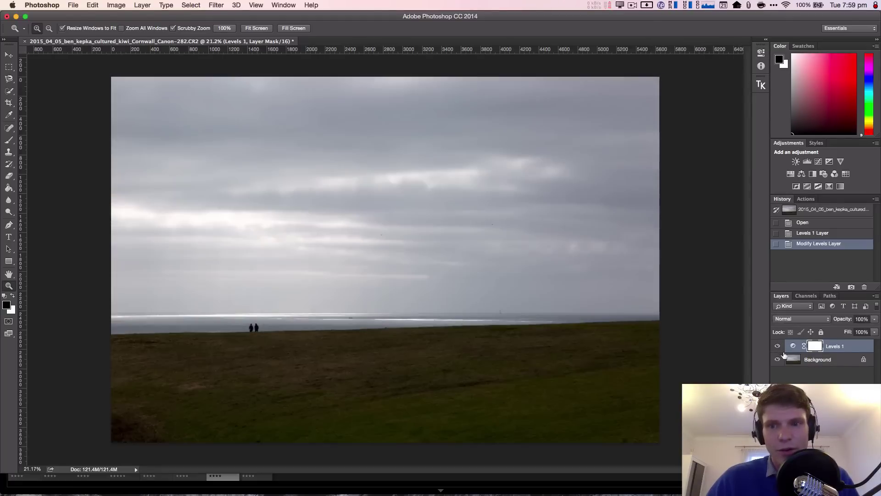
- Select the Background layer and go to Filter > Nik Collection
click(812, 363)
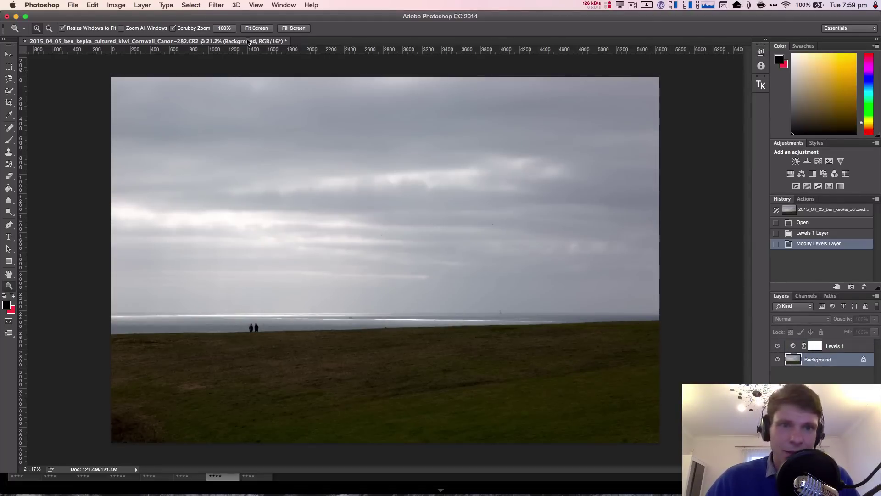
click(217, 5)
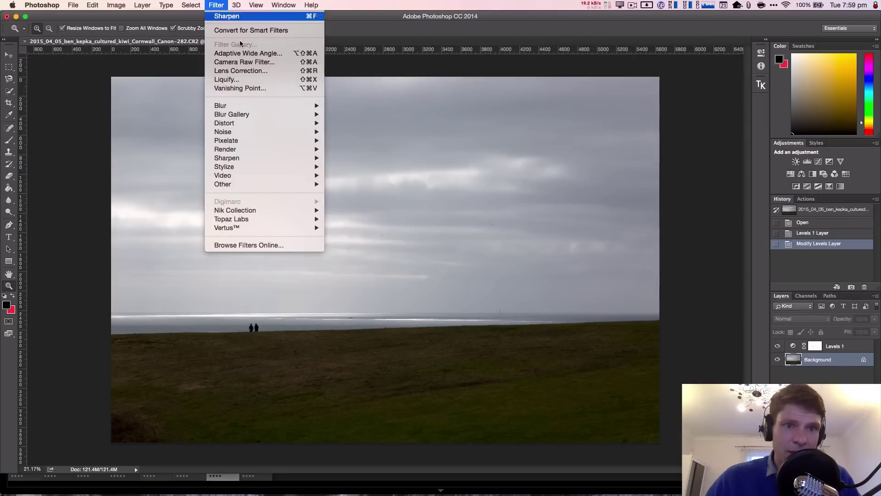
mouse_move(255, 211)
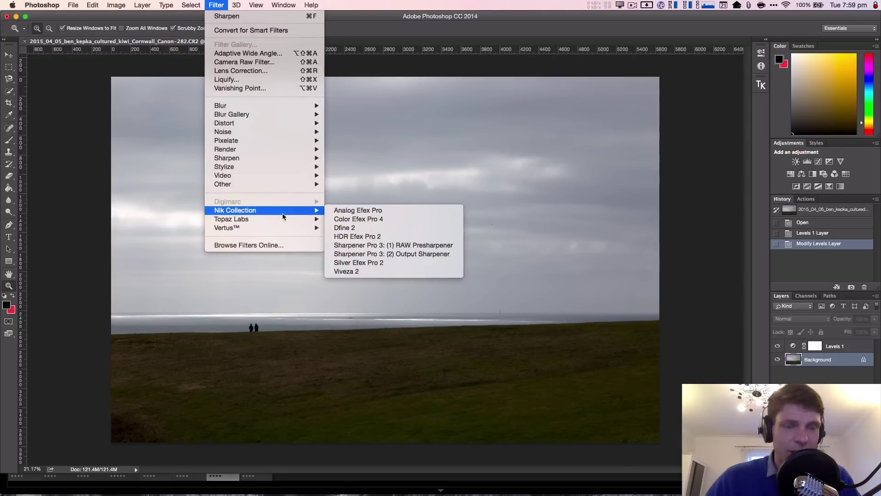
- Launch Silver Efex Pro 2 and apply the 015 Full Dynamic (harsh) preset
click(353, 264)
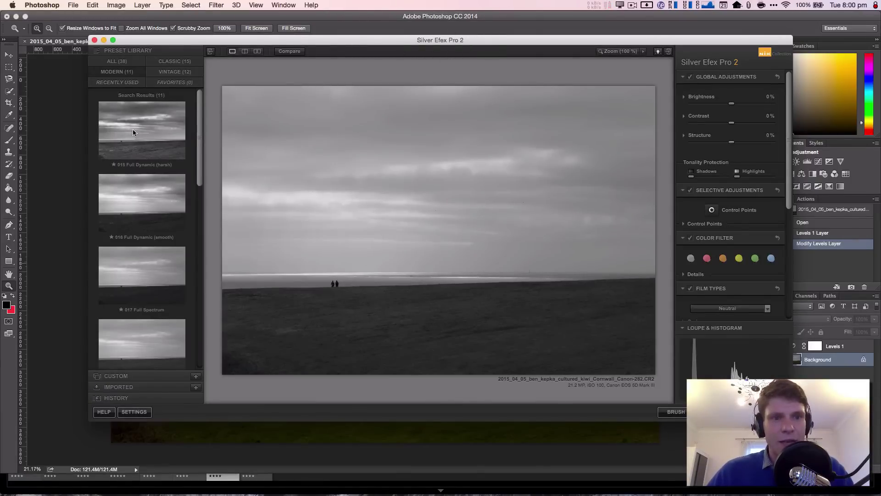
drag(199, 121, 180, 301)
scroll(180, 301, up, 10)
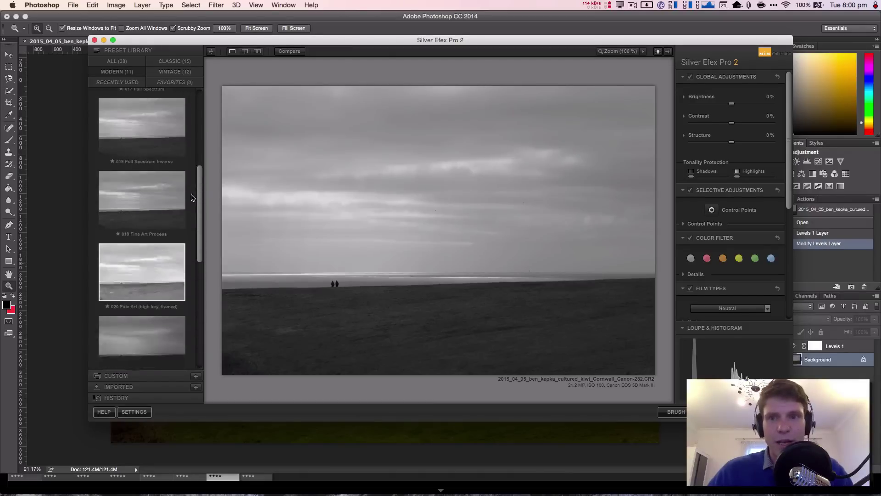
scroll(192, 154, up, 5)
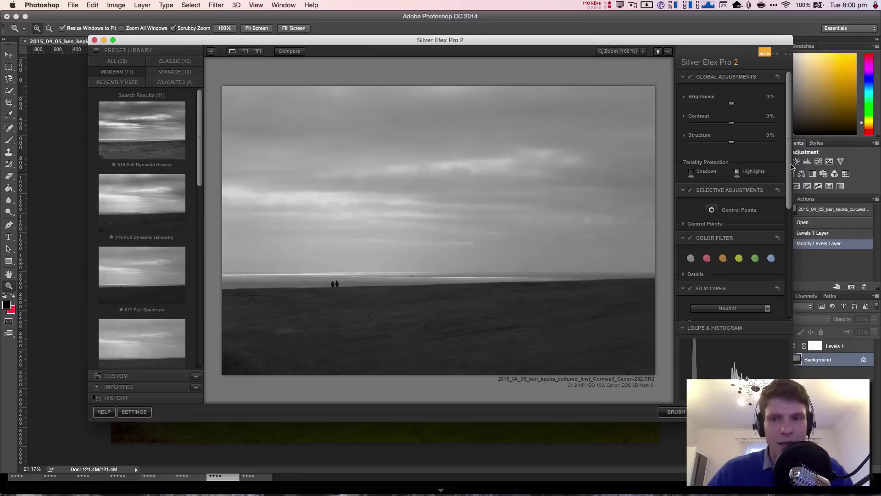
scroll(753, 165, down, 5)
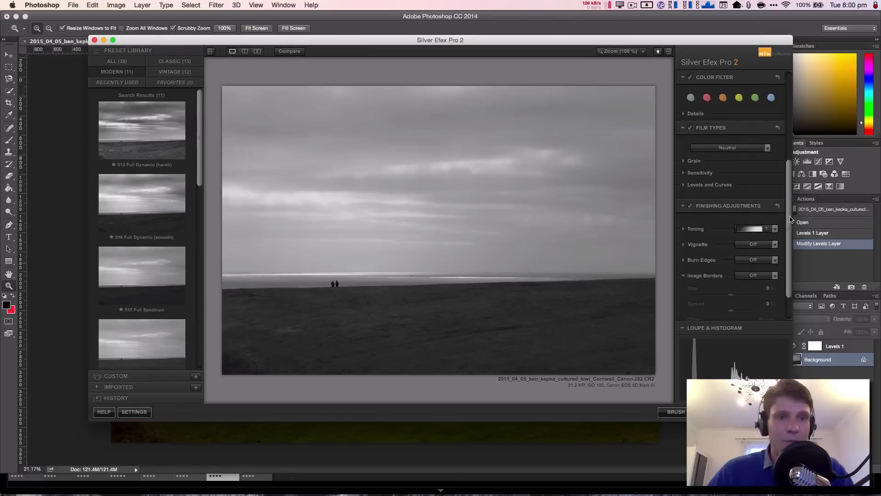
scroll(787, 225, up, 5)
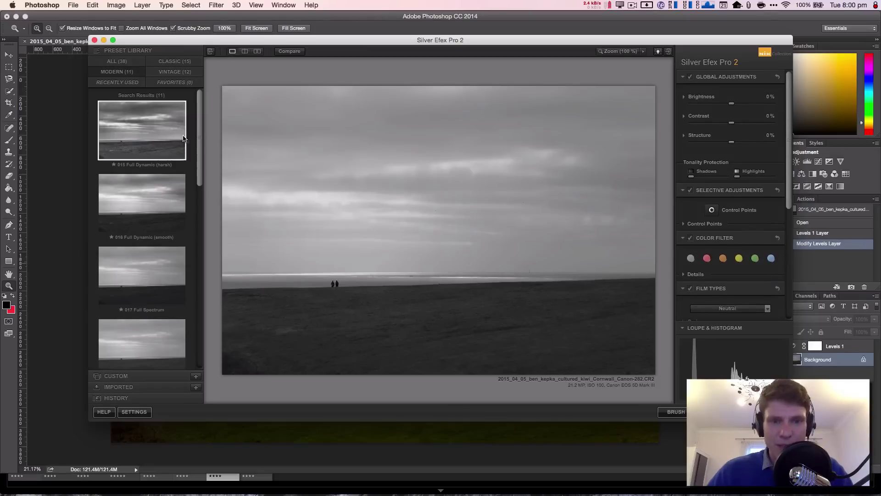
click(158, 145)
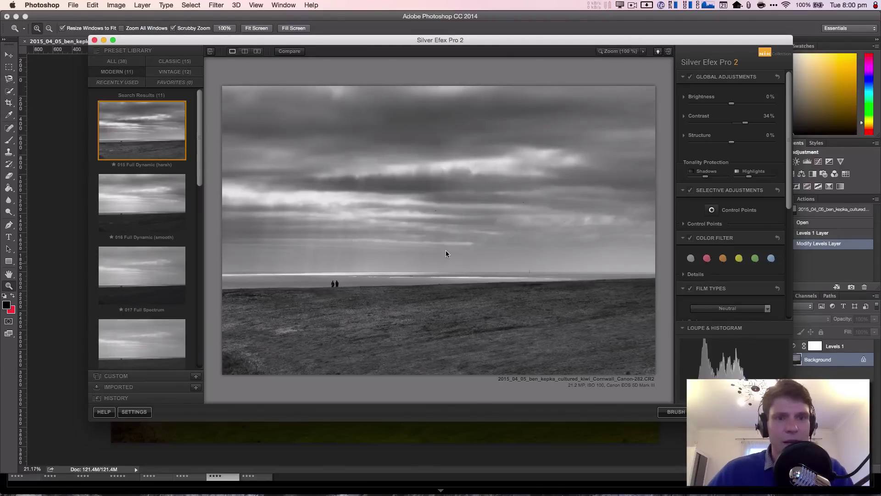
- Try presets 016, 017, 019 and 020, then apply 024 Full Contrast and Structure
drag(200, 167, 200, 173)
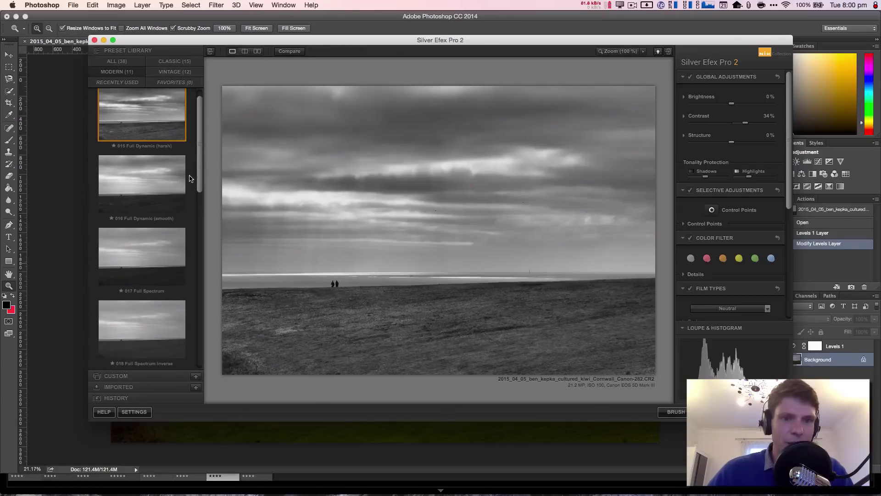
click(167, 190)
click(157, 265)
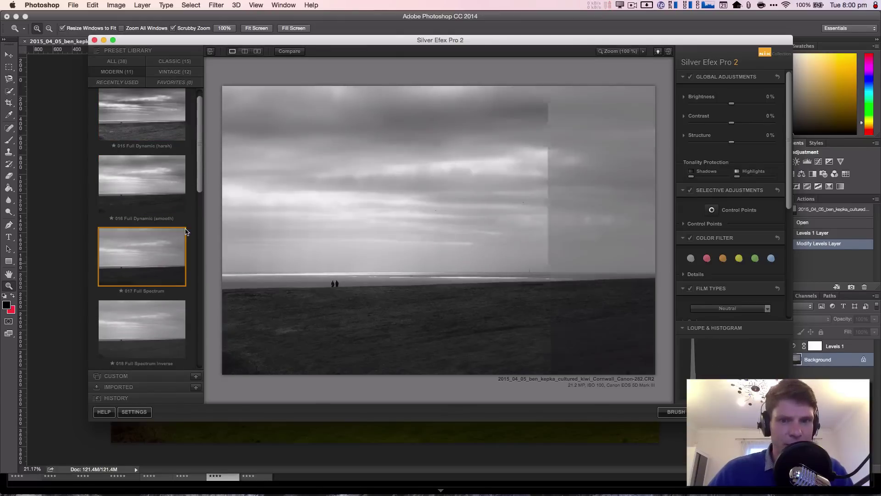
drag(199, 183, 199, 255)
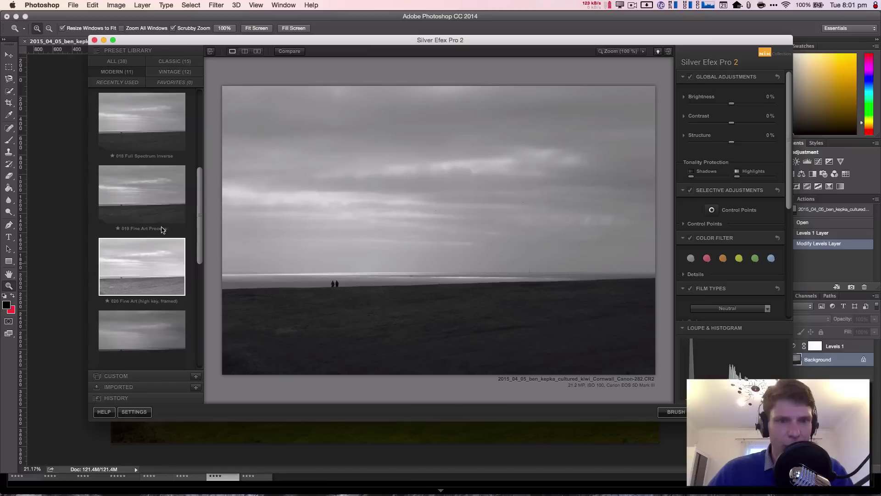
click(144, 207)
click(146, 260)
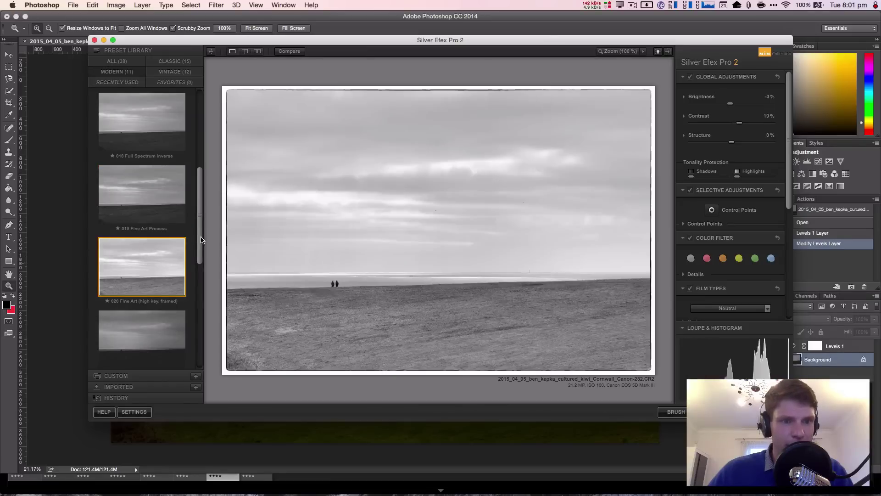
scroll(192, 328, down, 6)
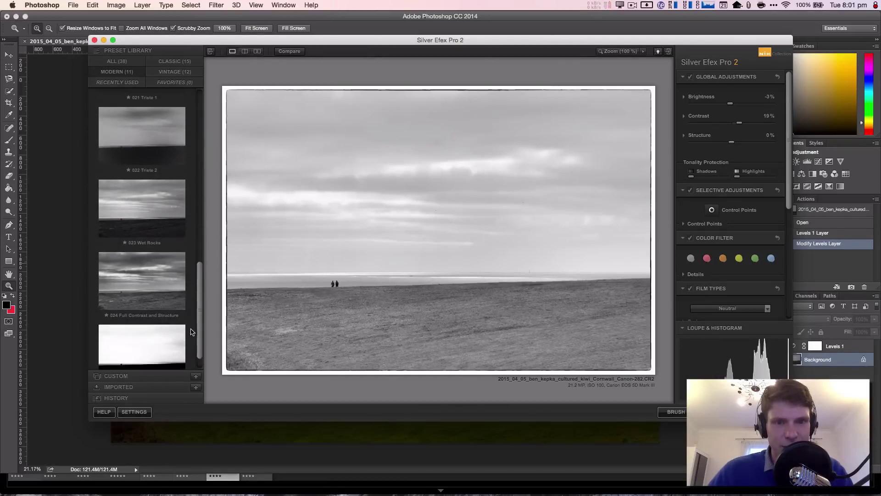
click(169, 290)
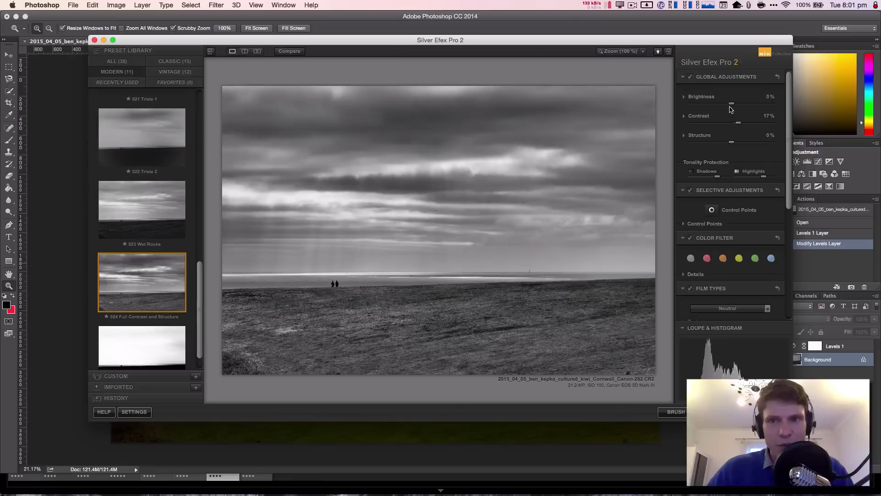
- Drag Global Adjustments Brightness down to -52% and Contrast down to 12%
drag(733, 106, 693, 106)
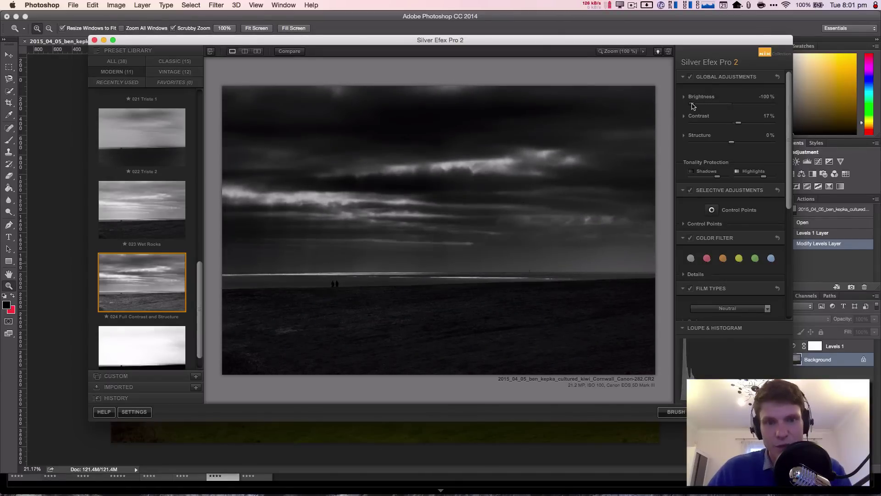
drag(694, 106, 709, 107)
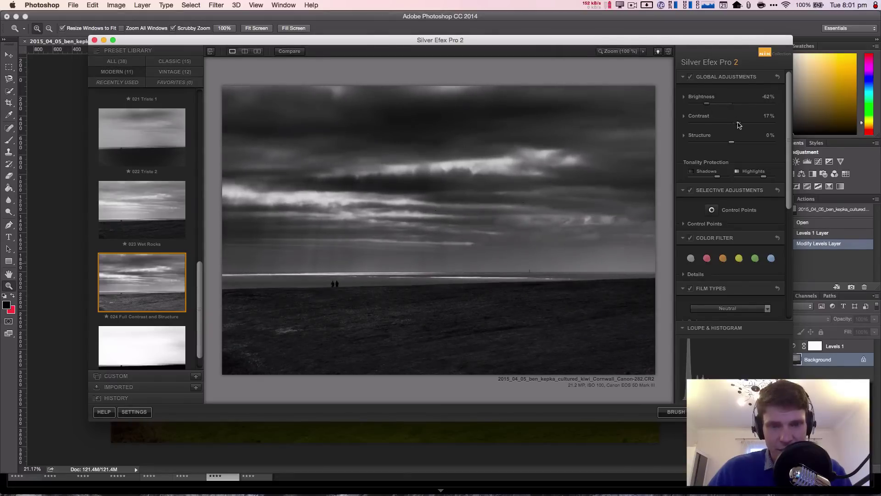
drag(742, 125, 739, 124)
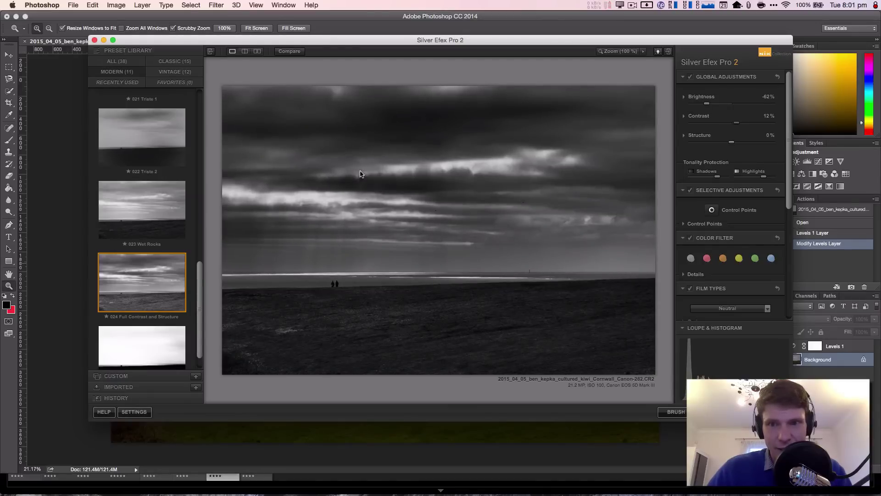
drag(707, 104, 711, 105)
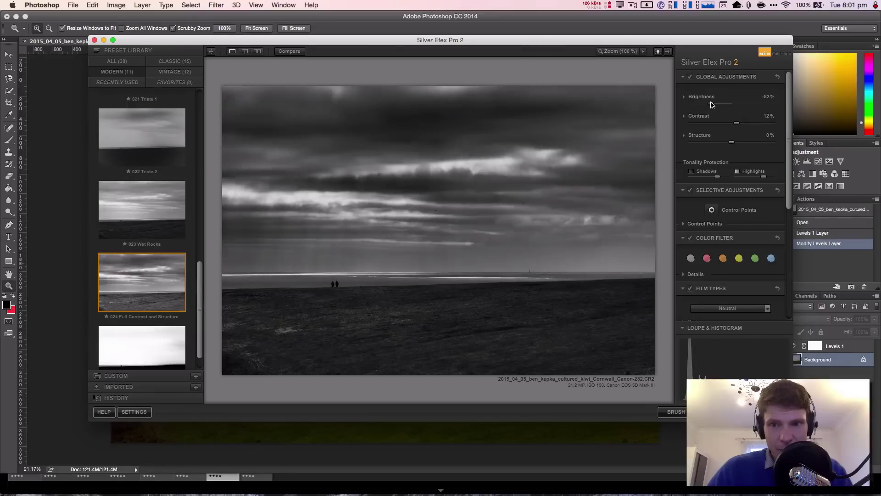
- Raise Structure to 23% and lower Brightness further to -65%
mouse_move(732, 142)
mouse_down()
mouse_move(788, 145)
mouse_move(676, 147)
mouse_move(742, 147)
mouse_up()
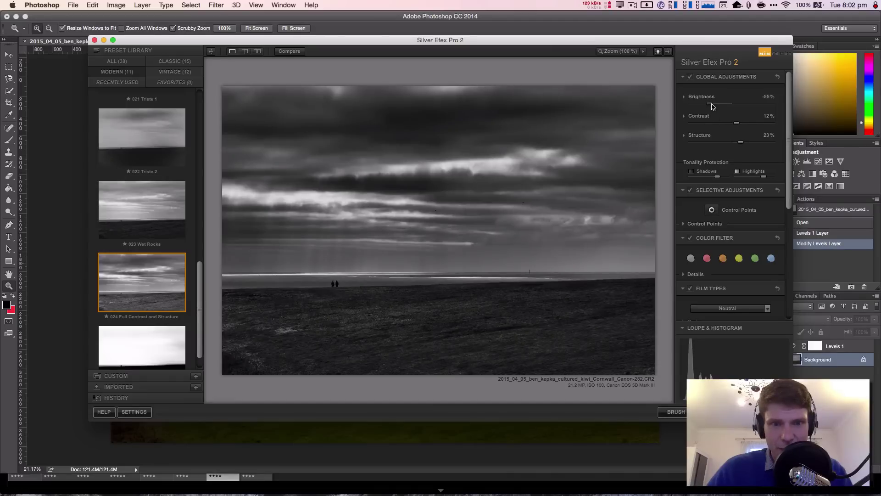
drag(718, 106, 710, 107)
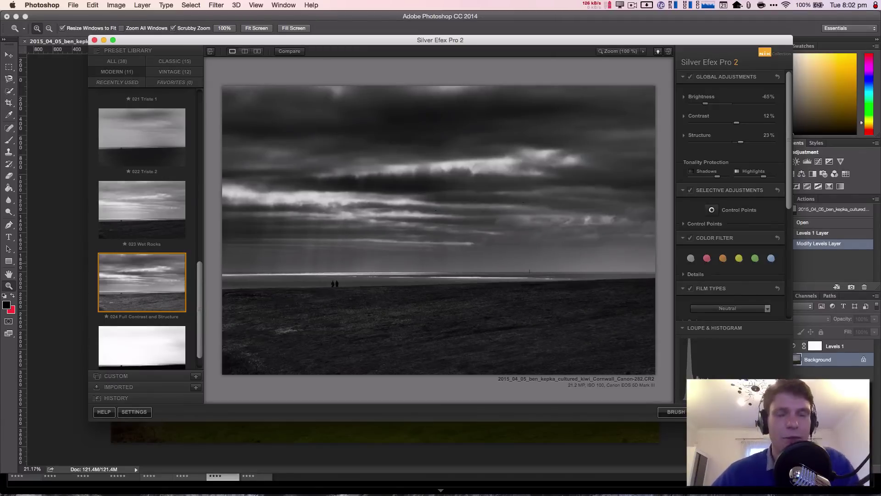
- Apply the Silver Efex conversion and toggle its layer to compare with the colour original
click(713, 411)
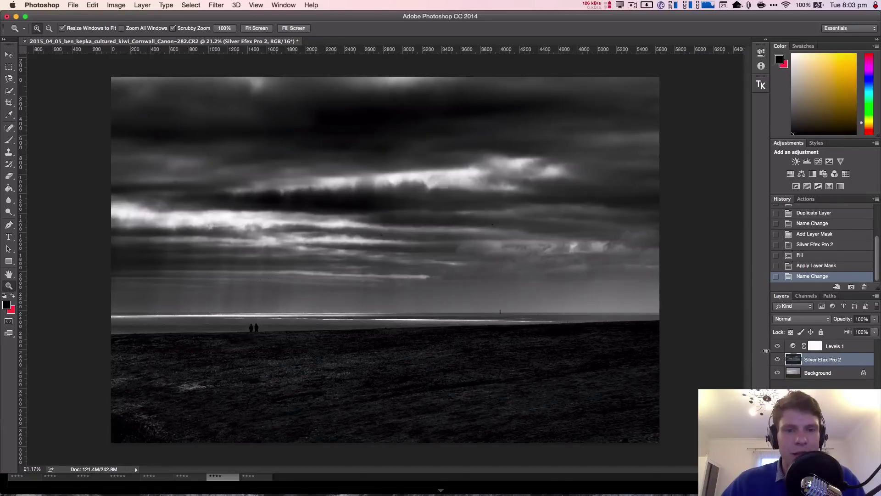
click(778, 360)
click(777, 360)
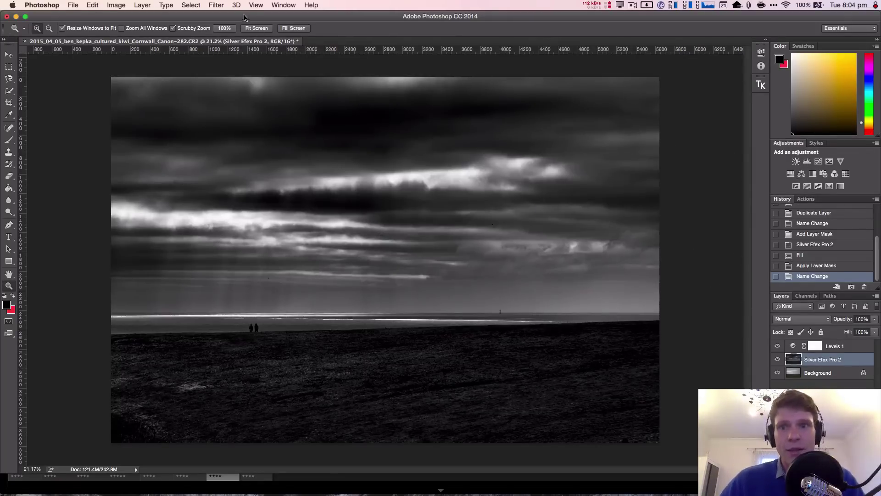
- Fly out the TK Actions panel from the right dock
click(761, 84)
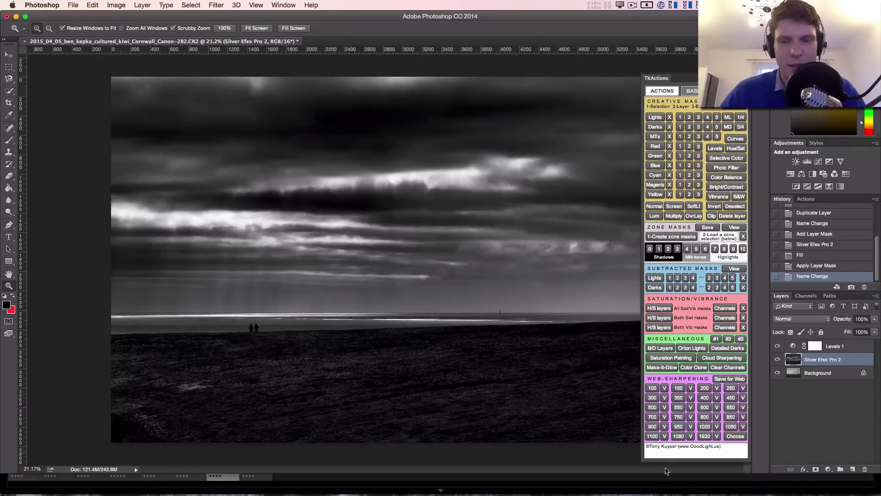
- Run the TK 1920 web-sharpening action, then zoom the new copy out to 50%
click(705, 437)
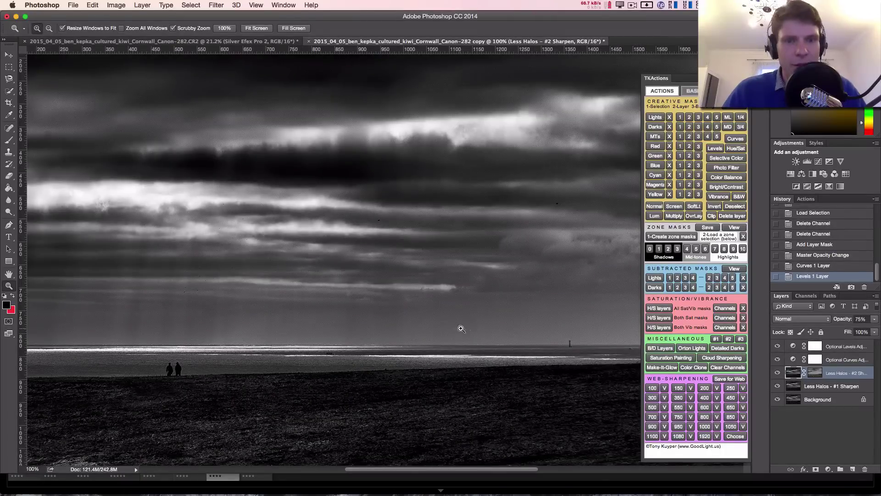
alt+click(434, 306)
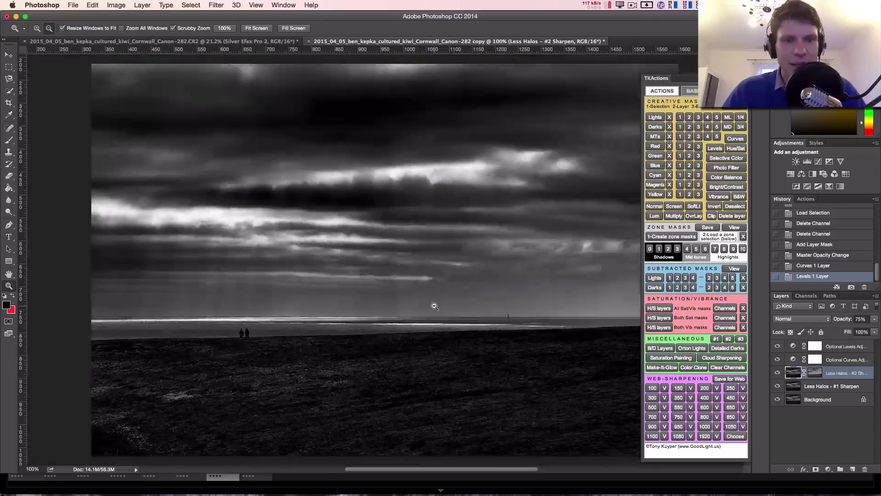
alt+click(435, 306)
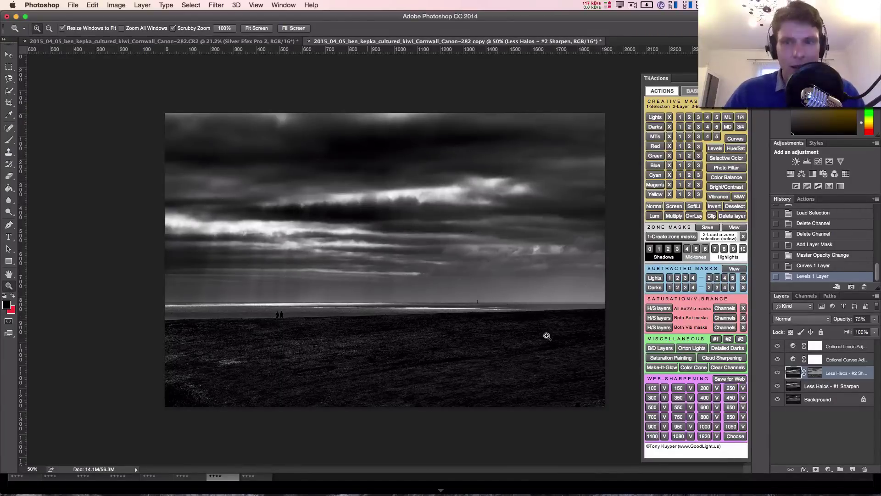
- Set up Save for Web as JPEG High, quality 60, with Copyright and Contact Info metadata
click(733, 380)
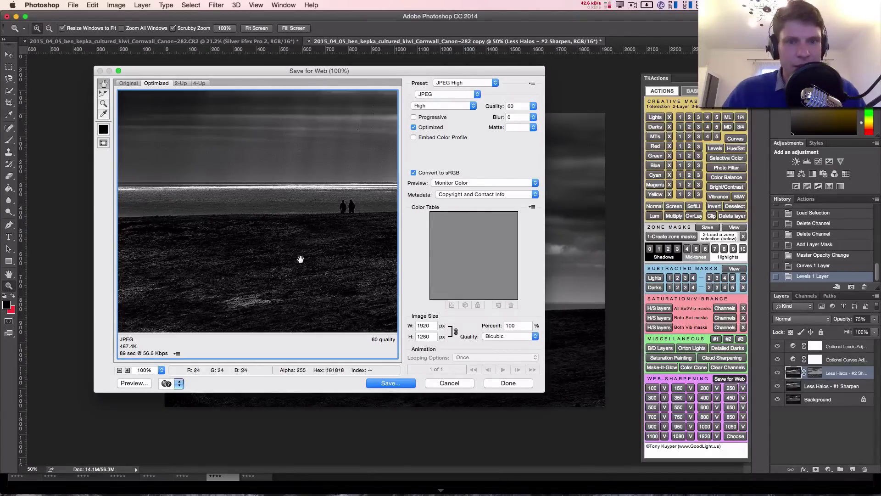
drag(300, 259, 91, 211)
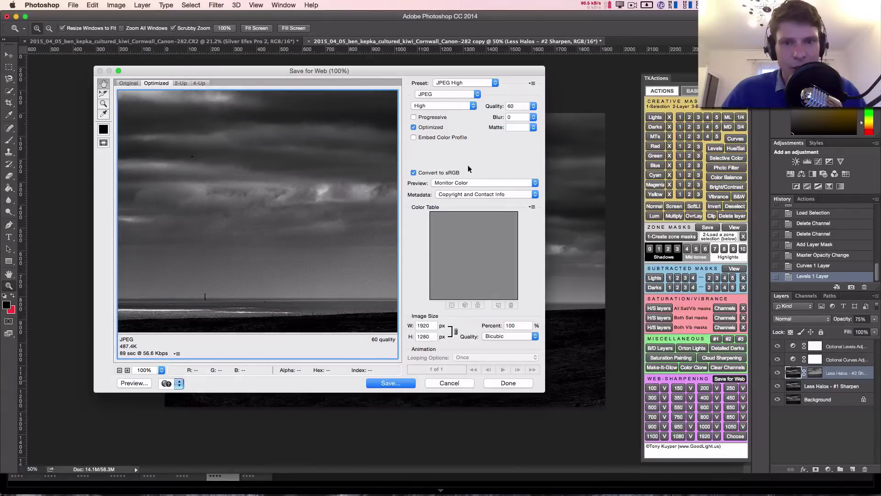
click(463, 194)
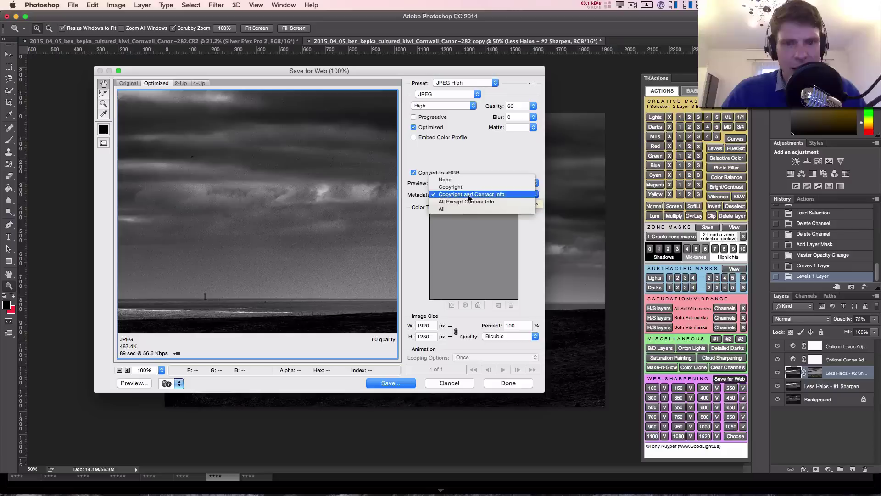
click(469, 195)
- Save the JPEG into the 2015_04_19_Cornwall folder, replacing the existing file
click(393, 387)
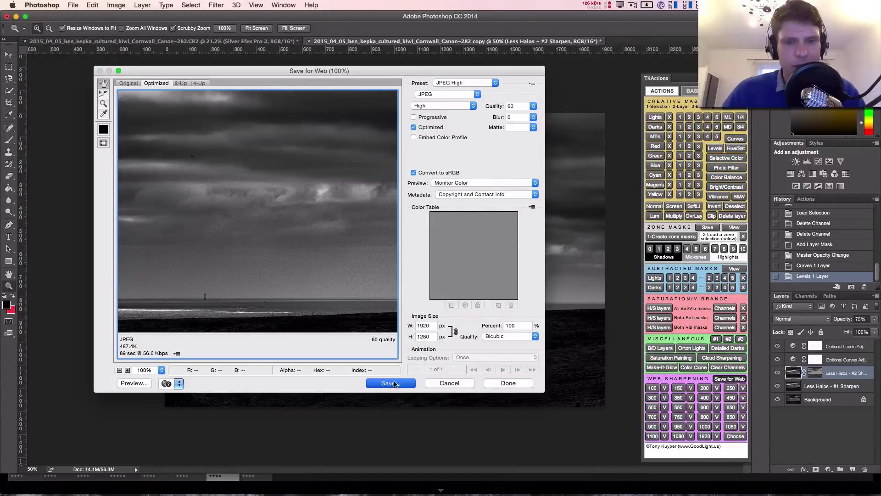
click(394, 384)
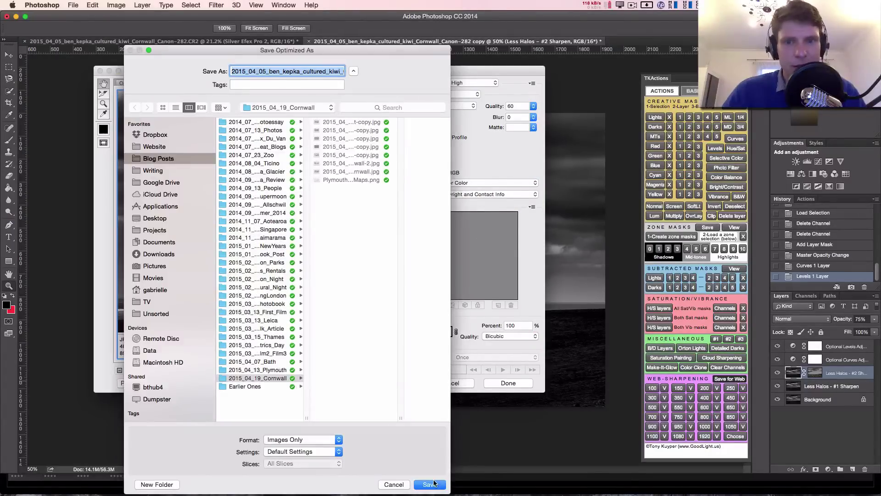
click(429, 485)
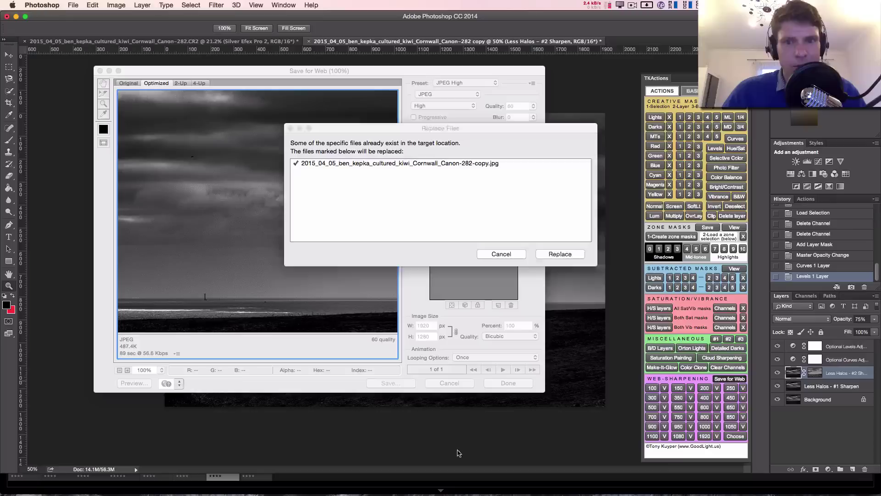
click(560, 254)
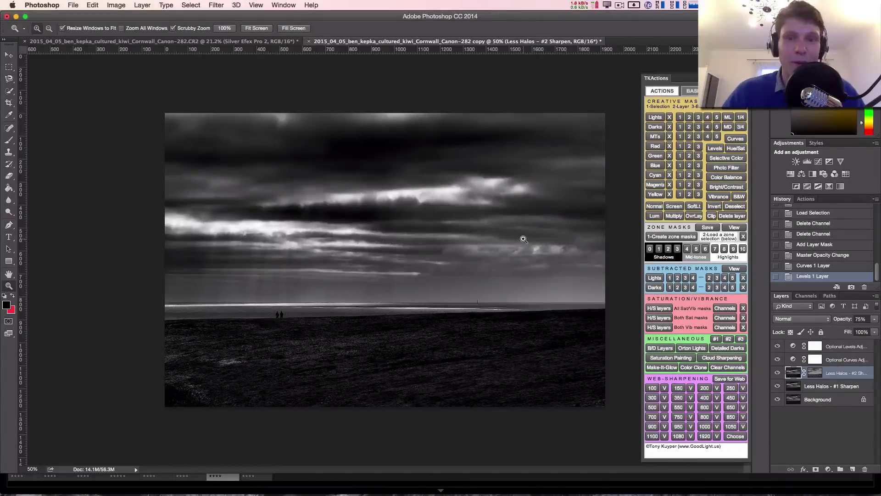